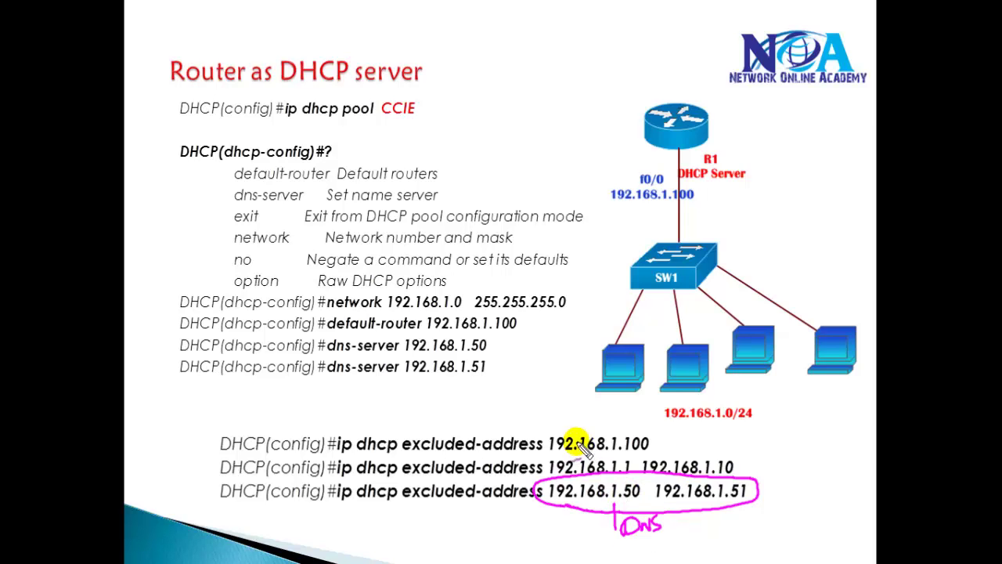
Clear the slide's ink annotations and switch to the Packet Tracer DHCP.pkt topology.
{"action": "key", "text": "e"}
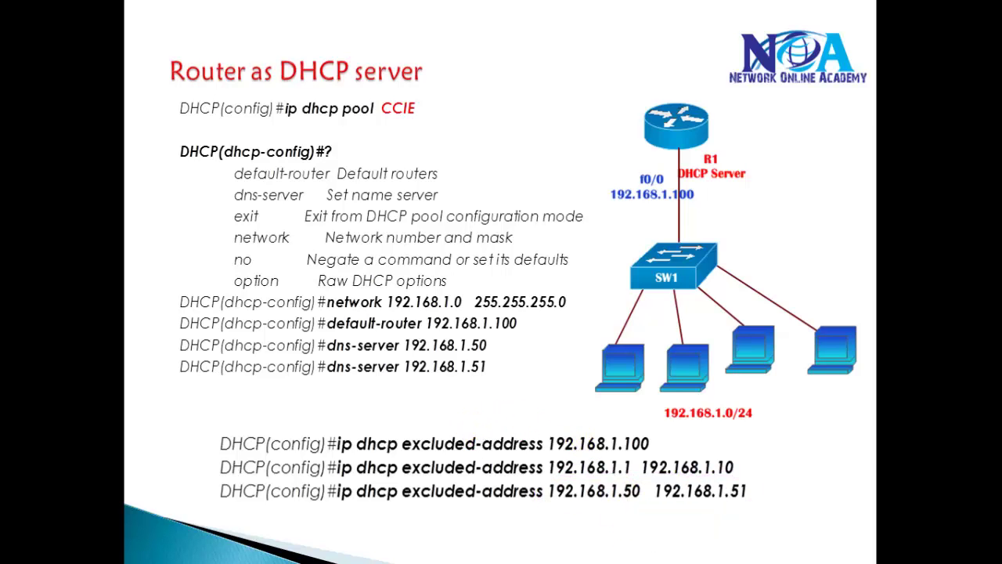
{"action": "key", "text": "super"}
{"action": "left_click", "coordinate": [337, 559]}
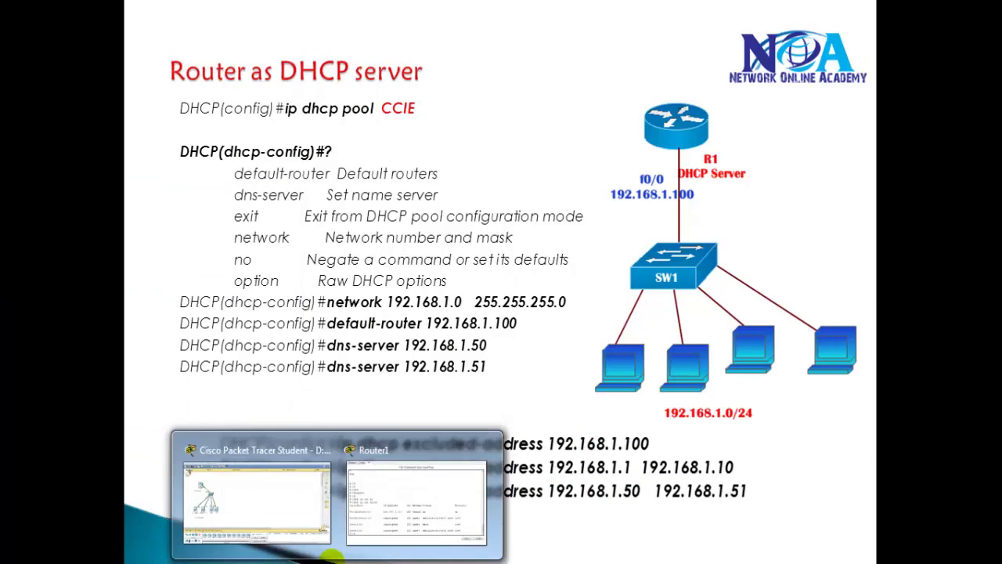
{"action": "left_click", "coordinate": [264, 517]}
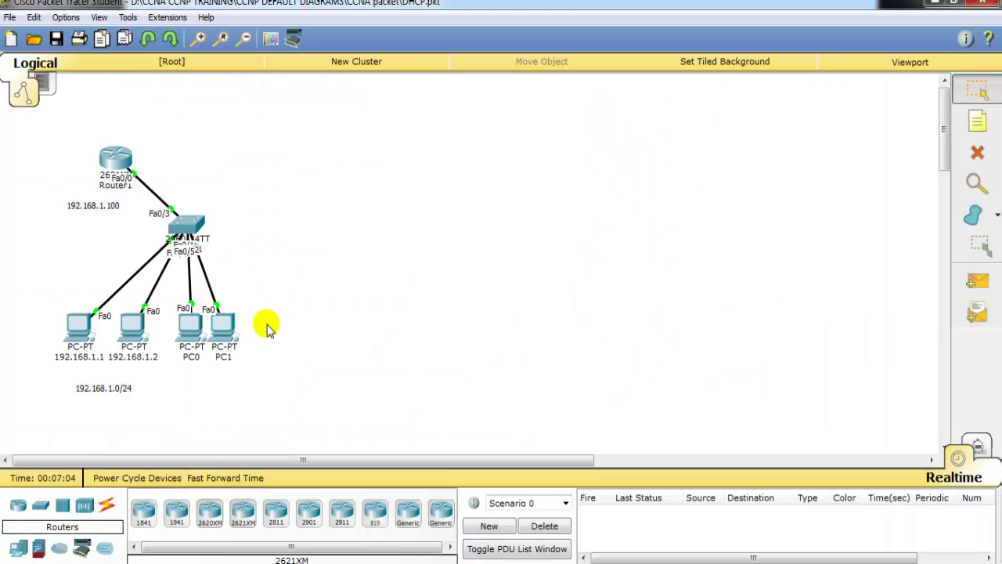
{"action": "mouse_move", "coordinate": [217, 208]}
{"action": "left_mouse_down"}
{"action": "mouse_move", "coordinate": [187, 225]}
{"action": "mouse_move", "coordinate": [234, 226]}
{"action": "mouse_move", "coordinate": [211, 238]}
{"action": "mouse_move", "coordinate": [246, 228]}
{"action": "mouse_move", "coordinate": [258, 244]}
{"action": "mouse_move", "coordinate": [192, 210]}
{"action": "mouse_move", "coordinate": [291, 233]}
{"action": "mouse_move", "coordinate": [333, 225]}
{"action": "mouse_move", "coordinate": [350, 239]}
{"action": "mouse_move", "coordinate": [364, 222]}
{"action": "mouse_move", "coordinate": [460, 234]}
{"action": "mouse_move", "coordinate": [505, 226]}
{"action": "left_mouse_up"}
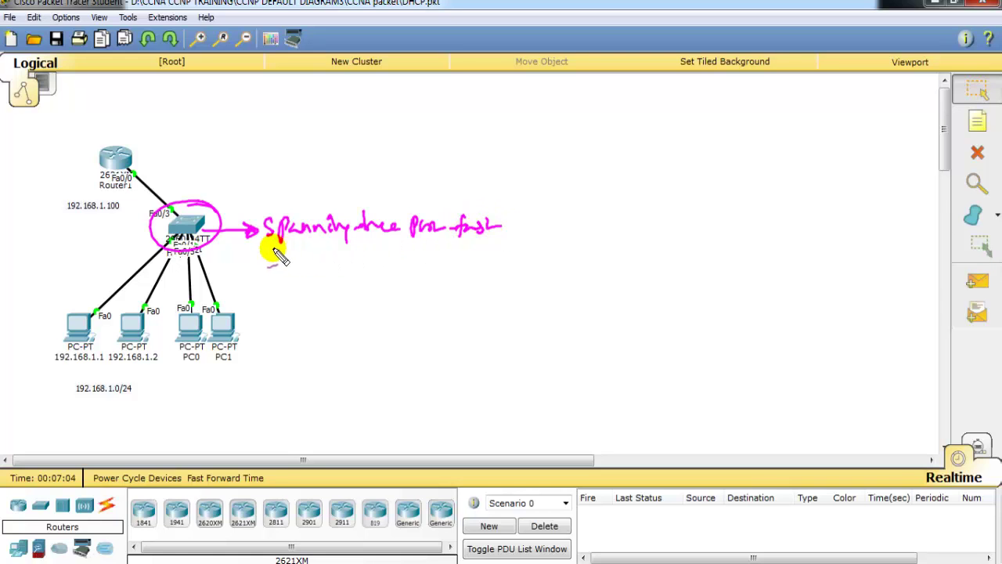
{"action": "left_click_drag", "start_coordinate": [274, 246], "coordinate": [496, 244]}
{"action": "mouse_move", "coordinate": [360, 263]}
{"action": "left_mouse_down"}
{"action": "mouse_move", "coordinate": [397, 283]}
{"action": "mouse_move", "coordinate": [373, 306]}
{"action": "mouse_move", "coordinate": [406, 314]}
{"action": "mouse_move", "coordinate": [397, 260]}
{"action": "mouse_move", "coordinate": [345, 312]}
{"action": "mouse_move", "coordinate": [412, 270]}
{"action": "left_mouse_up"}
{"action": "left_click_drag", "start_coordinate": [88, 288], "coordinate": [147, 252]}
{"action": "mouse_move", "coordinate": [413, 288]}
{"action": "left_mouse_down"}
{"action": "mouse_move", "coordinate": [437, 284]}
{"action": "mouse_move", "coordinate": [453, 294]}
{"action": "mouse_move", "coordinate": [490, 286]}
{"action": "left_mouse_up"}
{"action": "left_click_drag", "start_coordinate": [138, 151], "coordinate": [201, 198]}
{"action": "left_click_drag", "start_coordinate": [169, 264], "coordinate": [156, 298]}
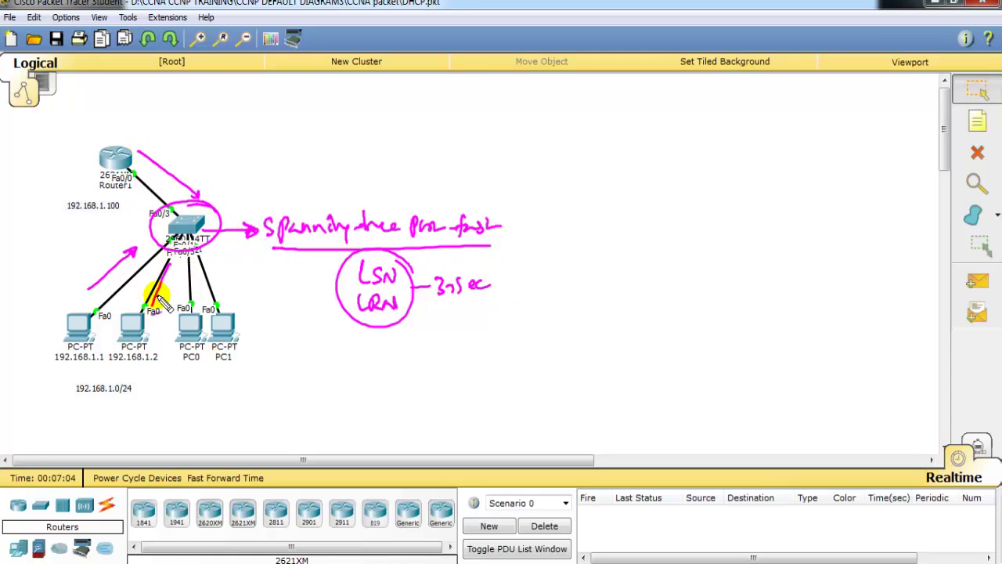
{"action": "key", "text": "Escape"}
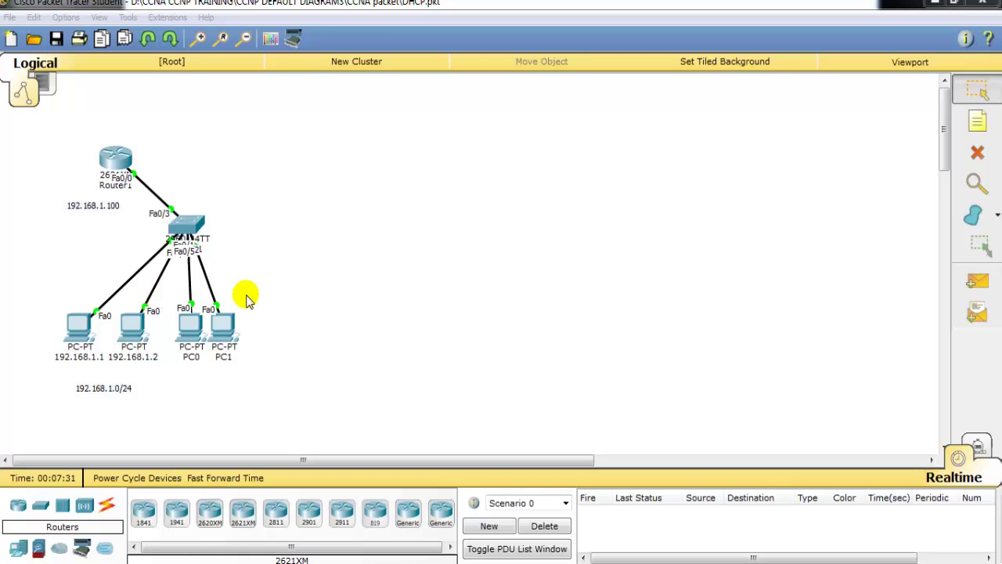
{"action": "key", "text": "ctrl+2"}
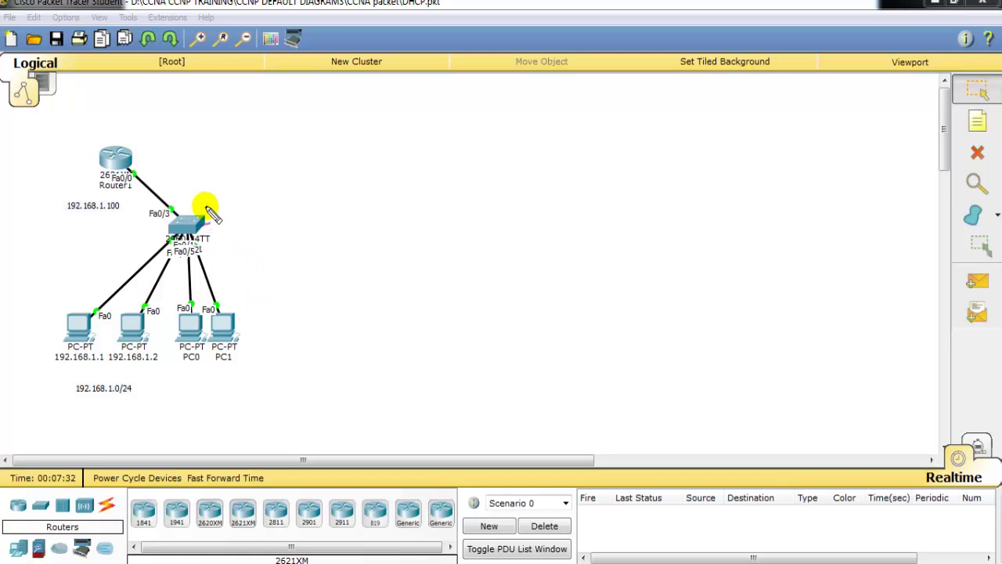
{"action": "mouse_move", "coordinate": [217, 207]}
{"action": "left_mouse_down"}
{"action": "mouse_move", "coordinate": [161, 208]}
{"action": "mouse_move", "coordinate": [213, 210]}
{"action": "left_mouse_up"}
{"action": "key", "text": "Escape"}
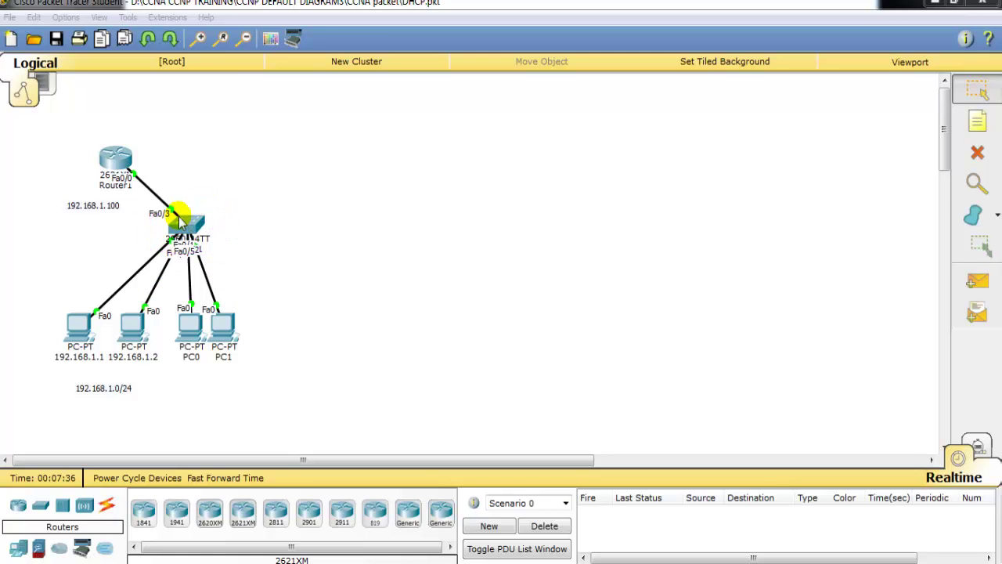
{"action": "left_click", "coordinate": [256, 235]}
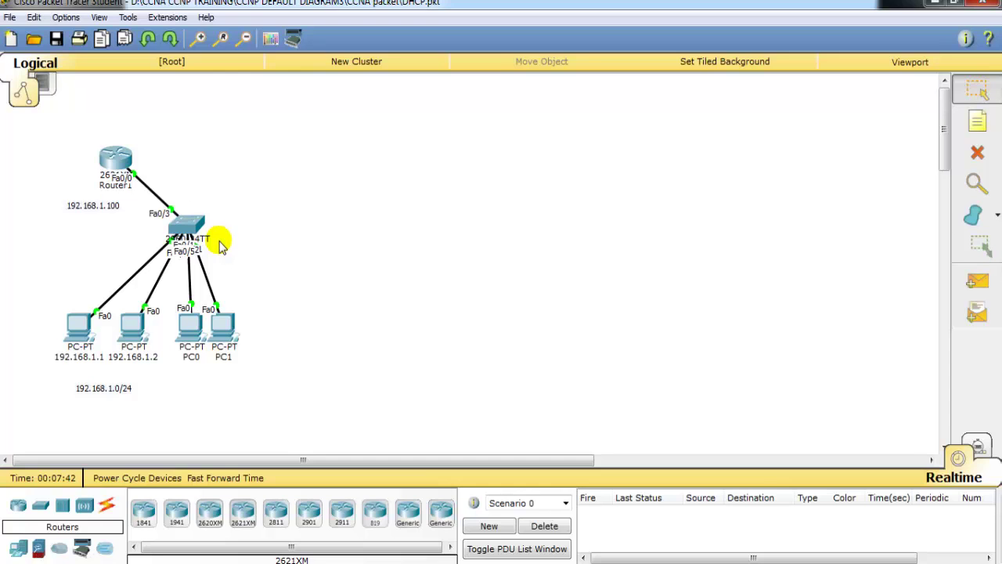
{"action": "left_click", "coordinate": [180, 228]}
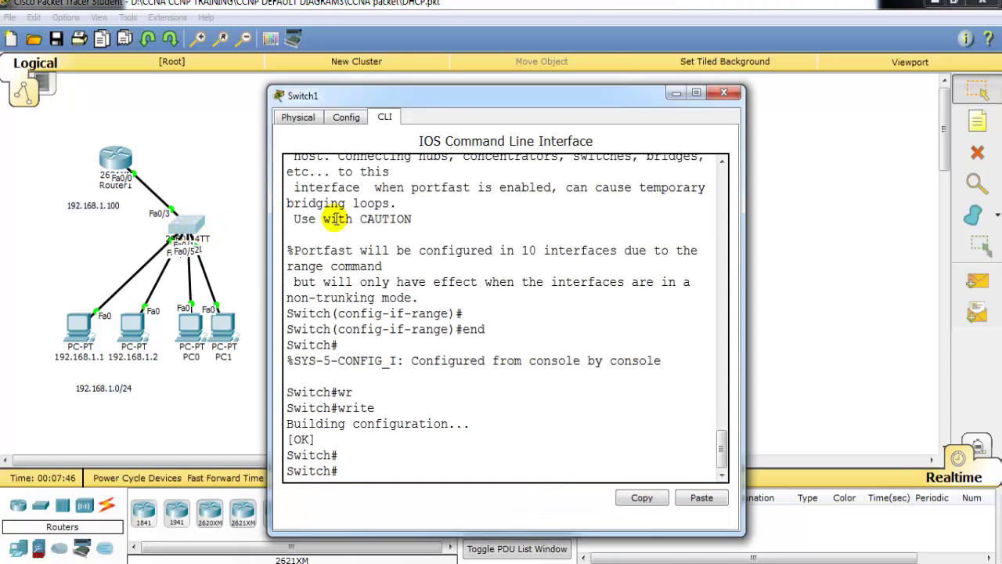
{"action": "left_click", "coordinate": [718, 96]}
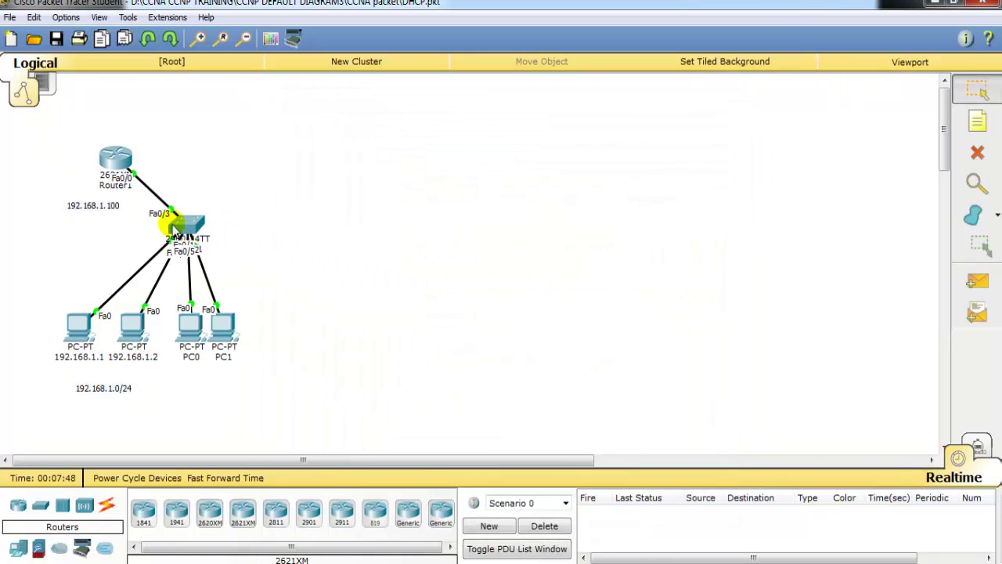
Open Router1's CLI and enter global configuration mode with conf t.
{"action": "left_click", "coordinate": [119, 155]}
{"action": "left_click", "coordinate": [386, 145]}
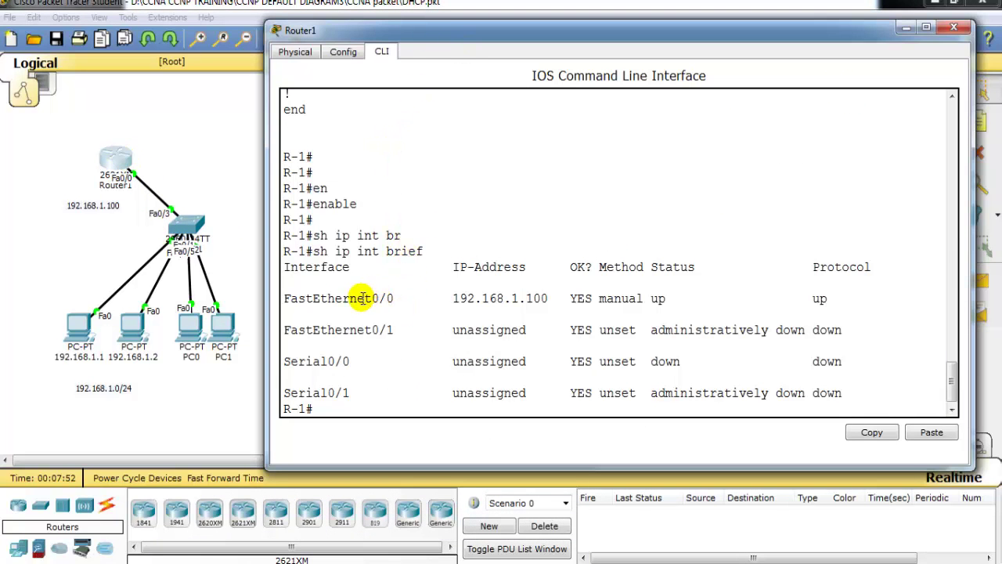
{"action": "left_click_drag", "start_coordinate": [365, 299], "coordinate": [626, 310]}
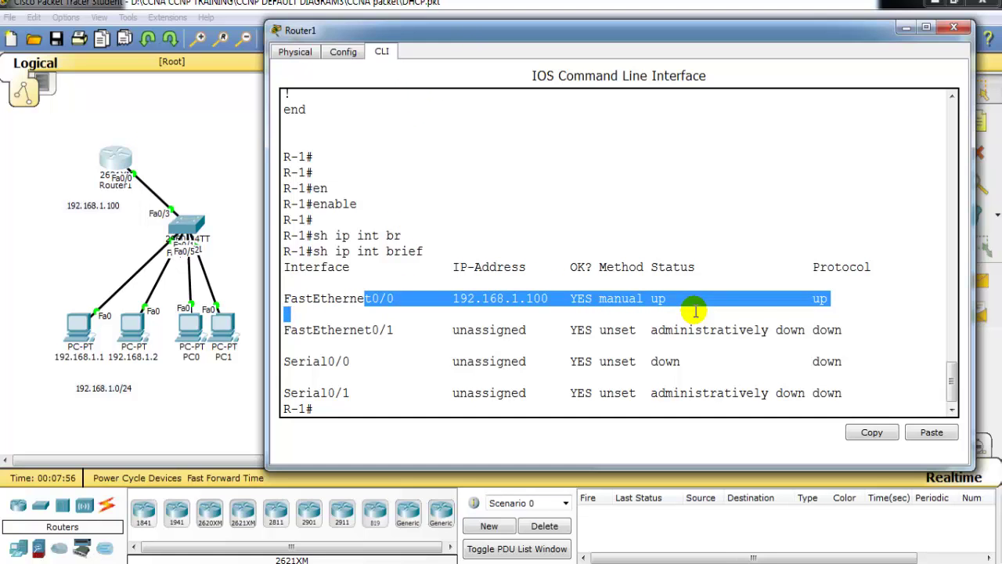
{"action": "key", "text": "Return"}
{"action": "key", "text": "Return"}
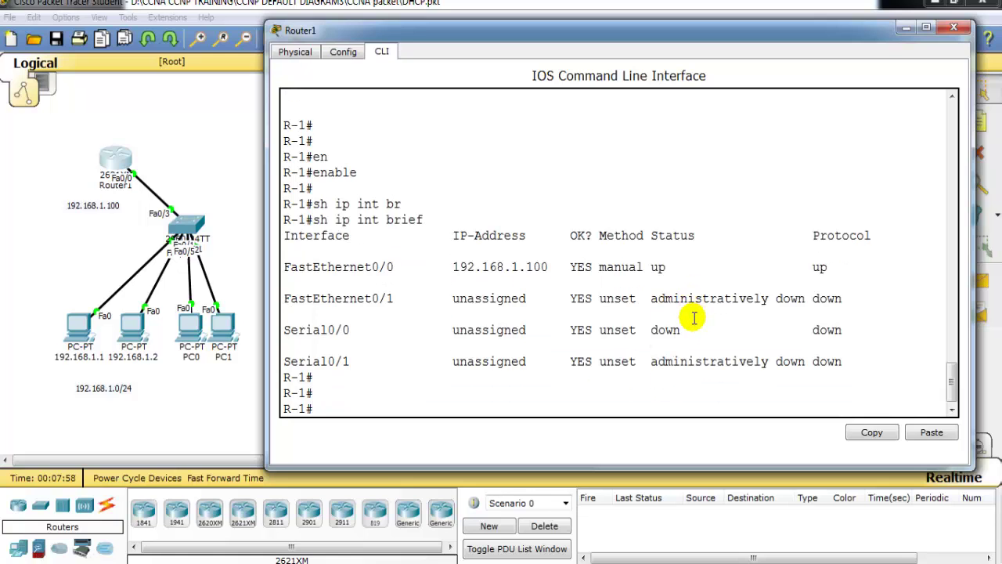
{"action": "key", "text": "Return"}
{"action": "key", "text": "Return"}
{"action": "type", "text": "conf t"}
{"action": "key", "text": "Return"}
{"action": "key", "text": "Return"}
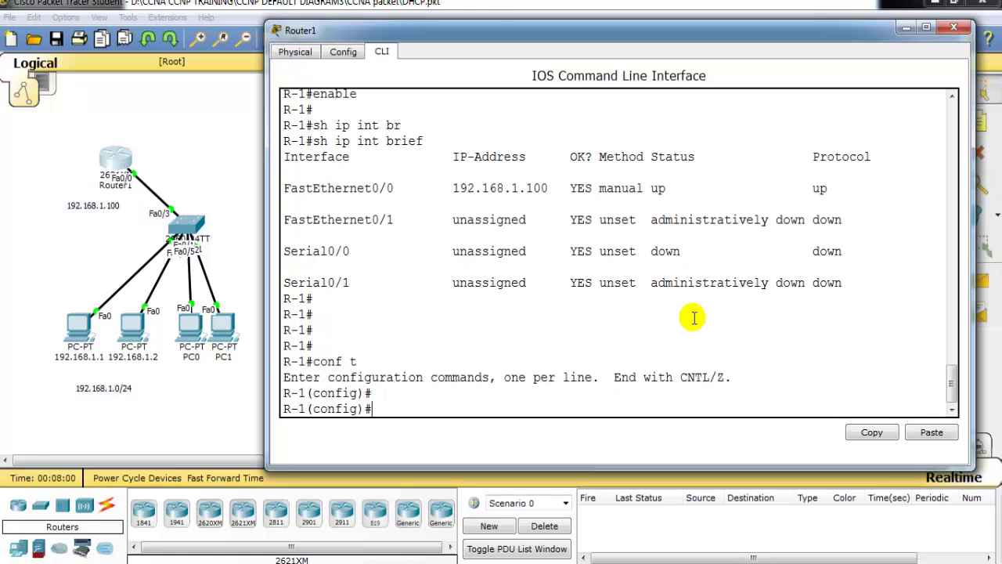
Create DHCP pool CCIE with default-router 192.168.1.100.
{"action": "type", "text": "ip dh"}
{"action": "key", "text": "Tab"}
{"action": "type", "text": "po"}
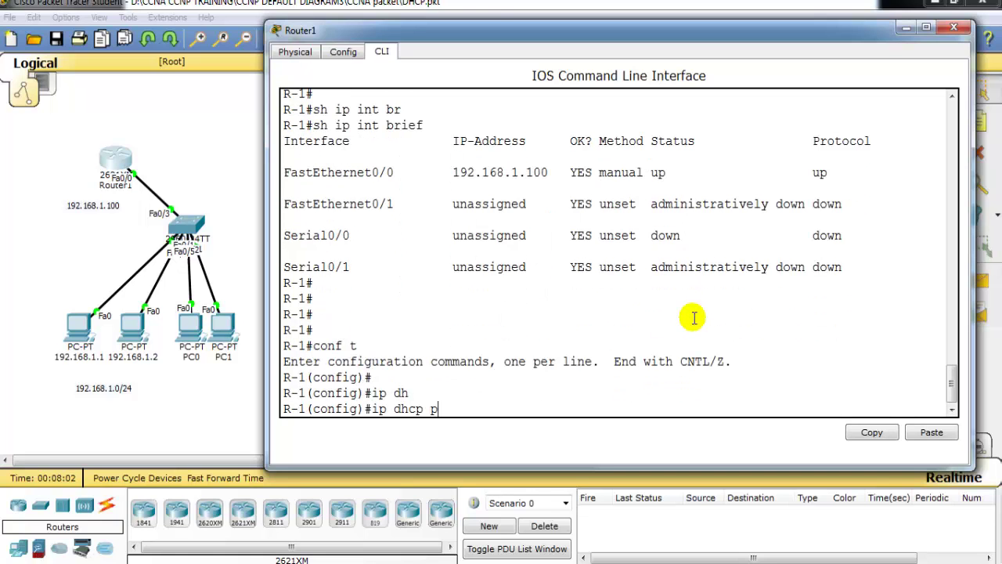
{"action": "key", "text": "Tab"}
{"action": "type", "text": "?CCIE"}
{"action": "key", "text": "Return"}
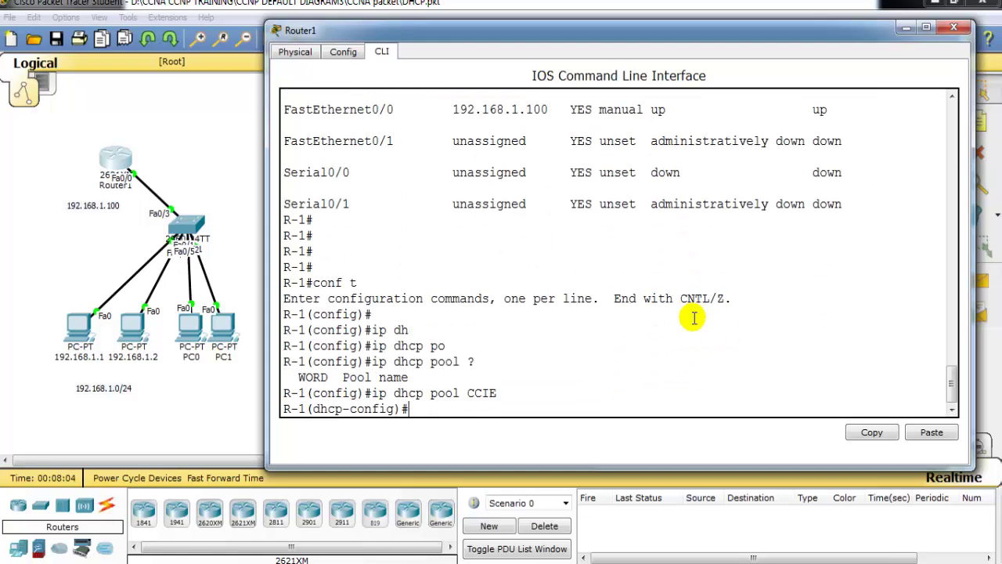
{"action": "type", "text": "?"}
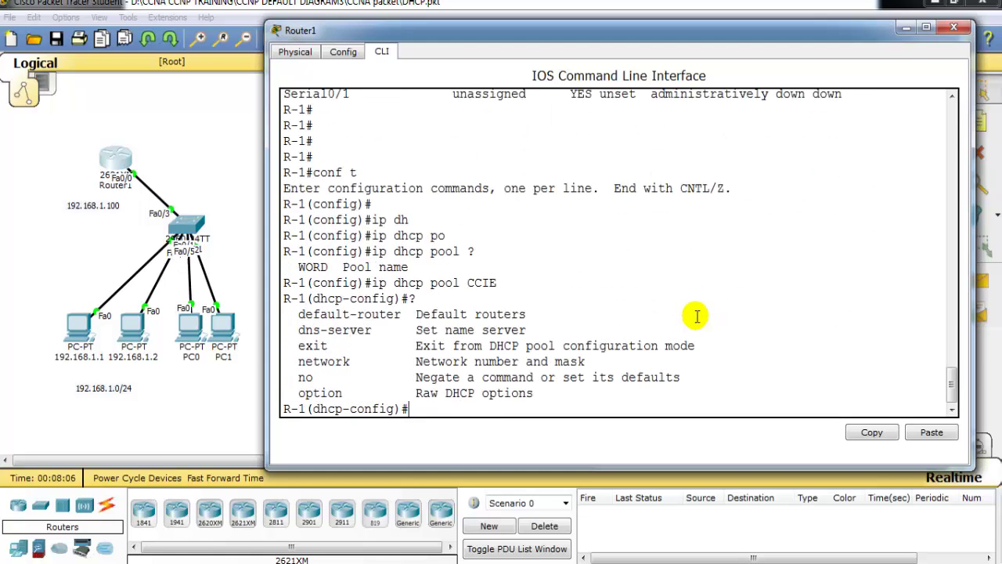
{"action": "left_click_drag", "start_coordinate": [294, 314], "coordinate": [414, 313]}
{"action": "type", "text": "def"}
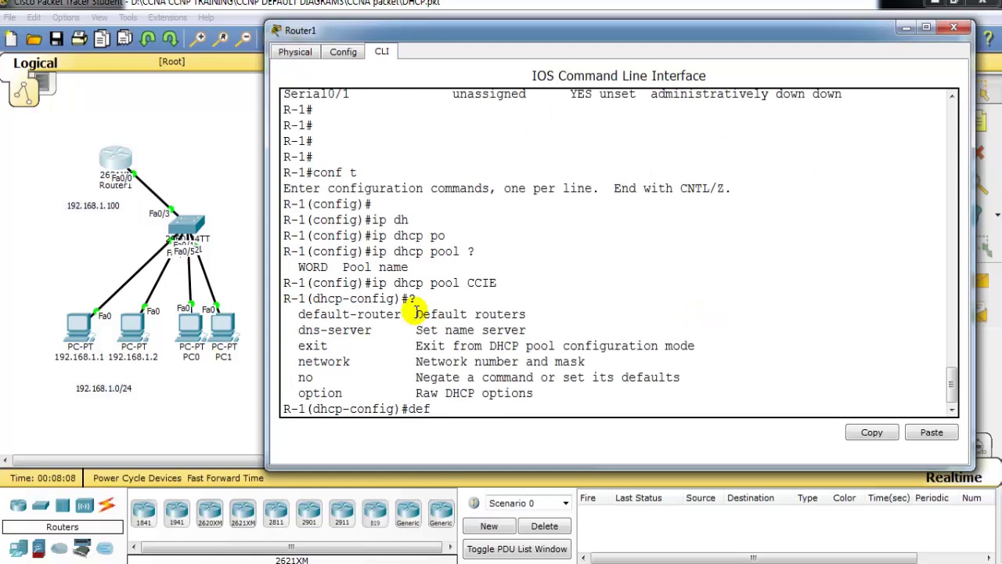
{"action": "key", "text": "Tab"}
{"action": "type", "text": "192.168"}
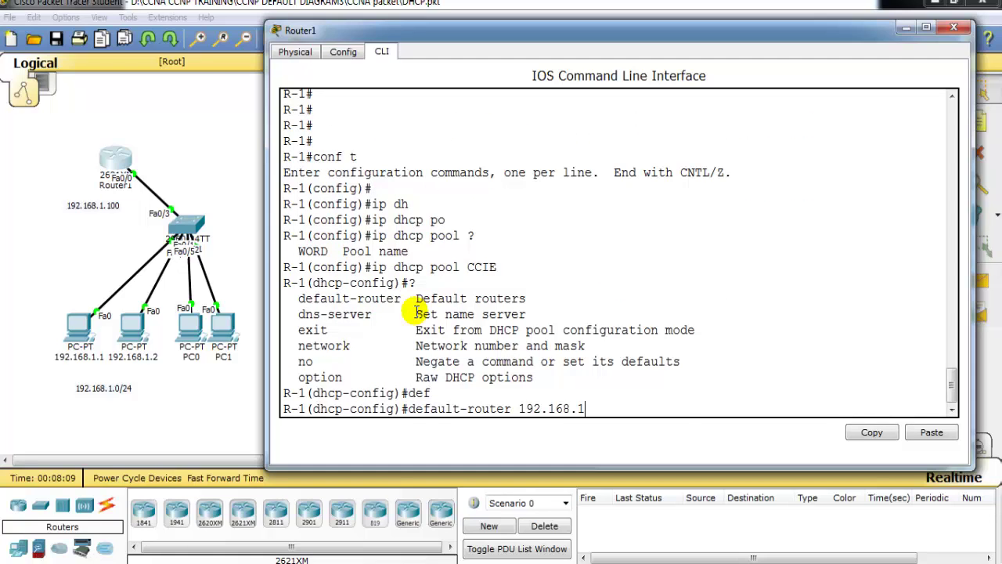
{"action": "type", "text": ".1.100"}
{"action": "key", "text": "Return"}
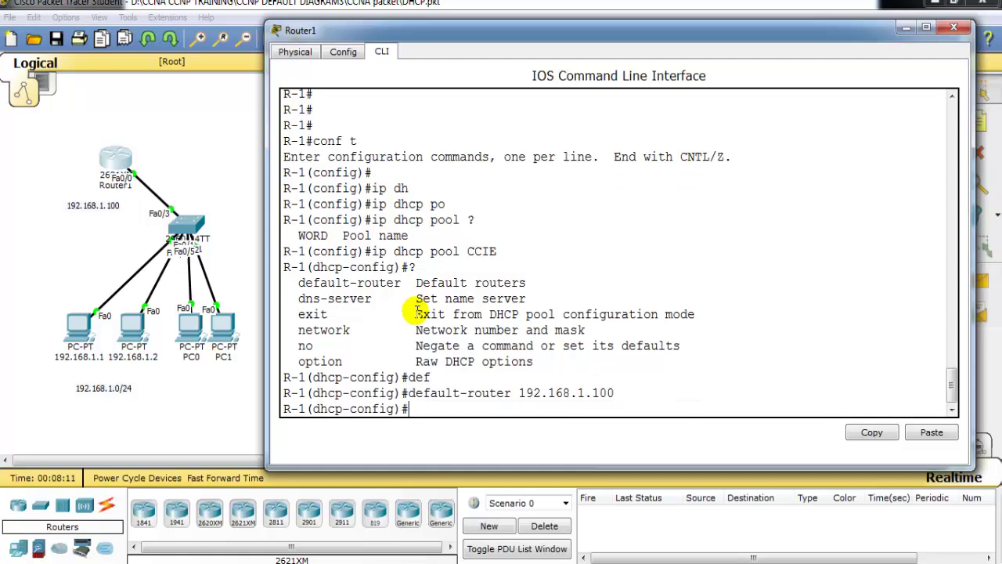
Give the pool DNS server 192.168.1.50 and network 192.168.1.0 255.255.255.0.
{"action": "type", "text": "dn"}
{"action": "key", "text": "Tab"}
{"action": "type", "text": "192.16"}
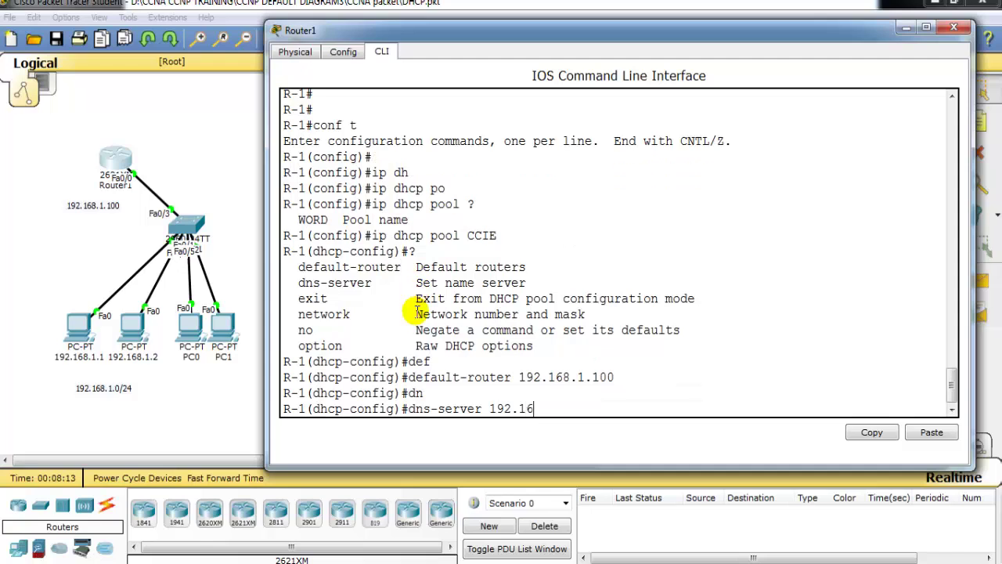
{"action": "type", "text": "8.1.50"}
{"action": "key", "text": "Return"}
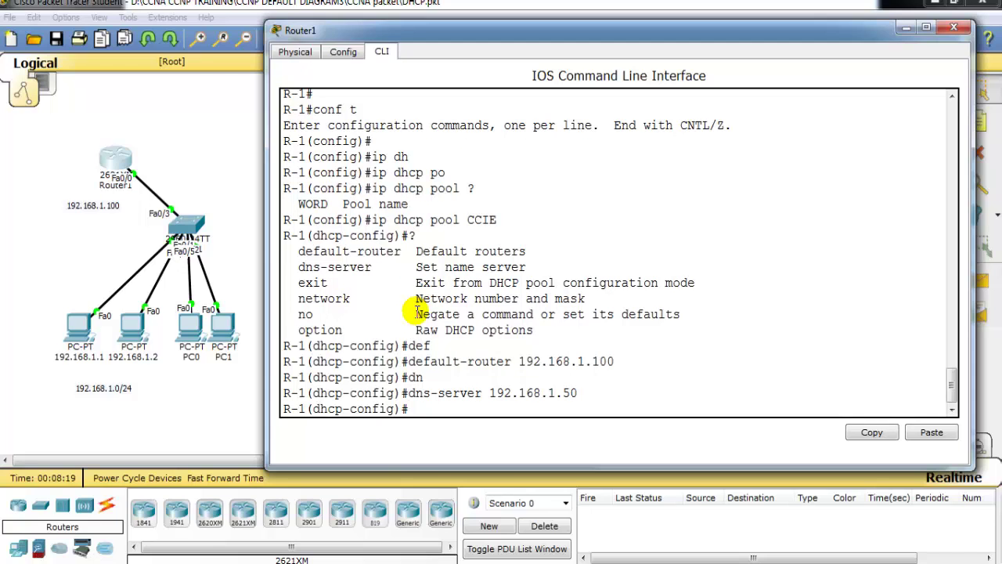
{"action": "type", "text": "net"}
{"action": "key", "text": "Tab"}
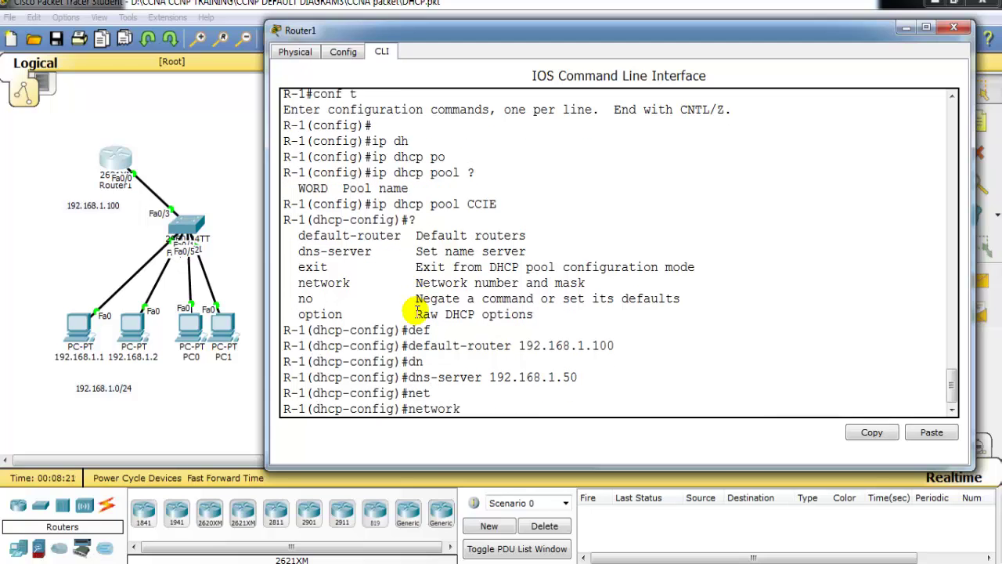
{"action": "type", "text": "192.168.1.0 255.255"}
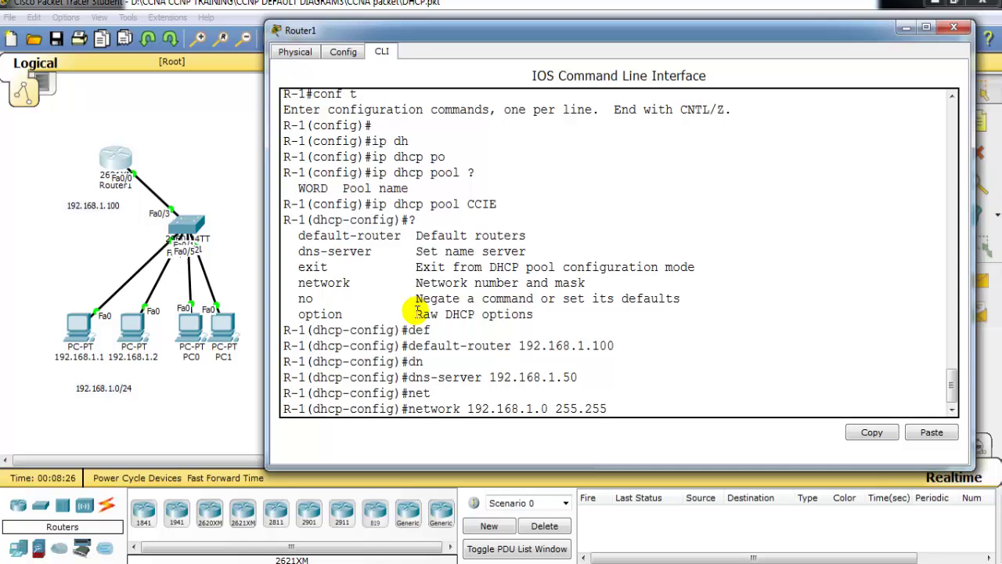
{"action": "type", "text": ".255.0"}
{"action": "key", "text": "Return"}
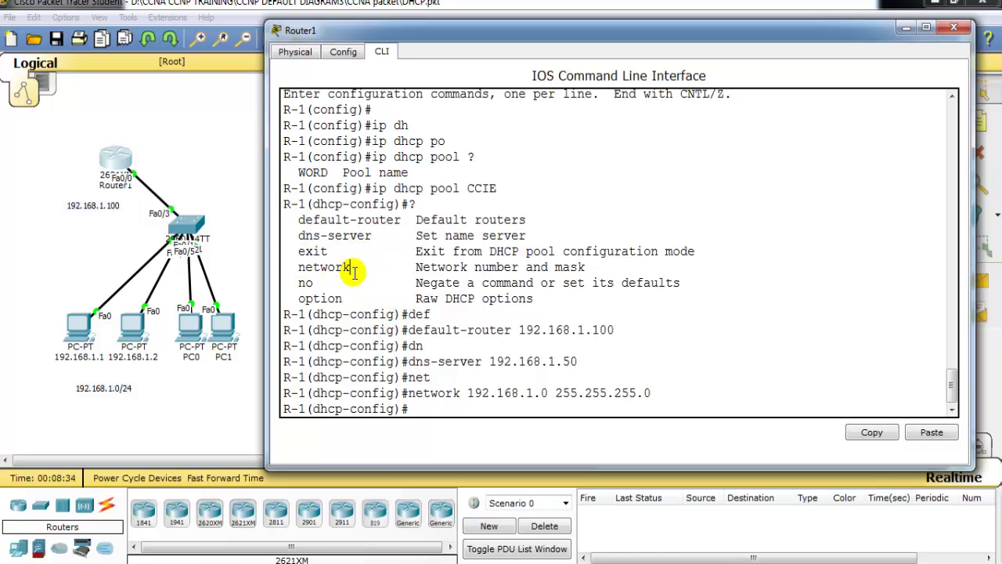
Leave pool mode and exclude 192.168.1.100 from DHCP leases.
{"action": "type", "text": "exit"}
{"action": "key", "text": "Return"}
{"action": "key", "text": "Return"}
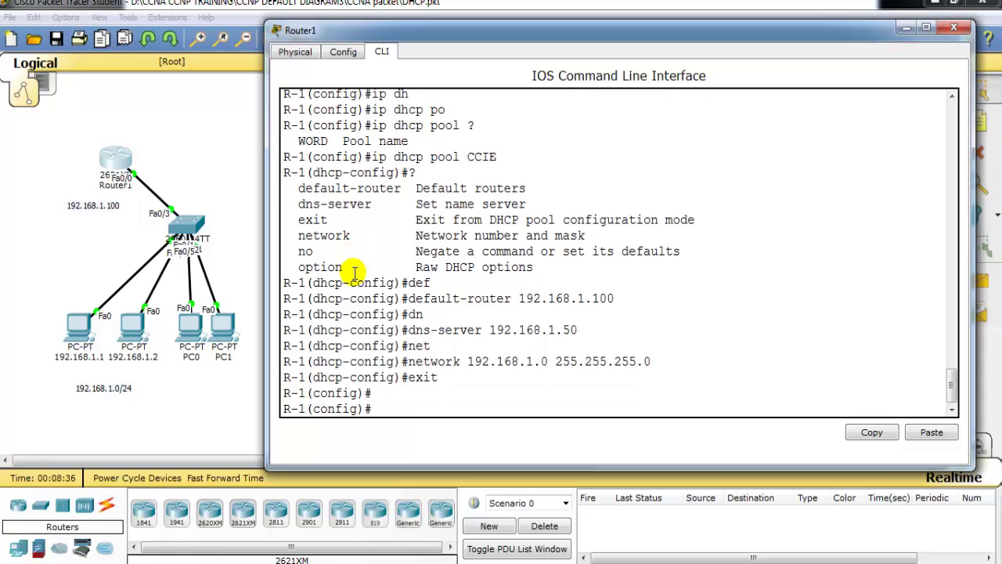
{"action": "type", "text": "ip dh"}
{"action": "key", "text": "Tab"}
{"action": "type", "text": "ex"}
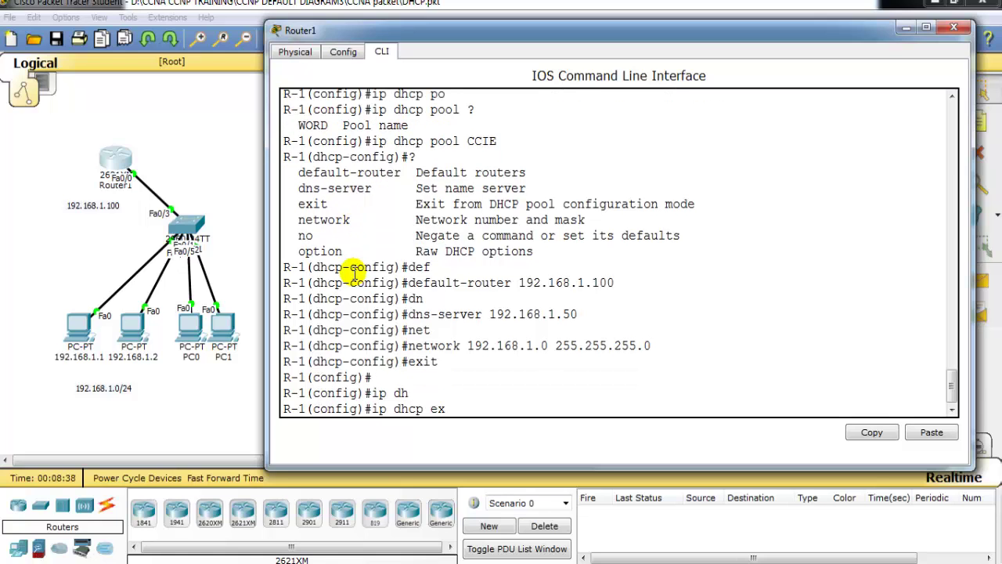
{"action": "key", "text": "Tab"}
{"action": "type", "text": "?19"}
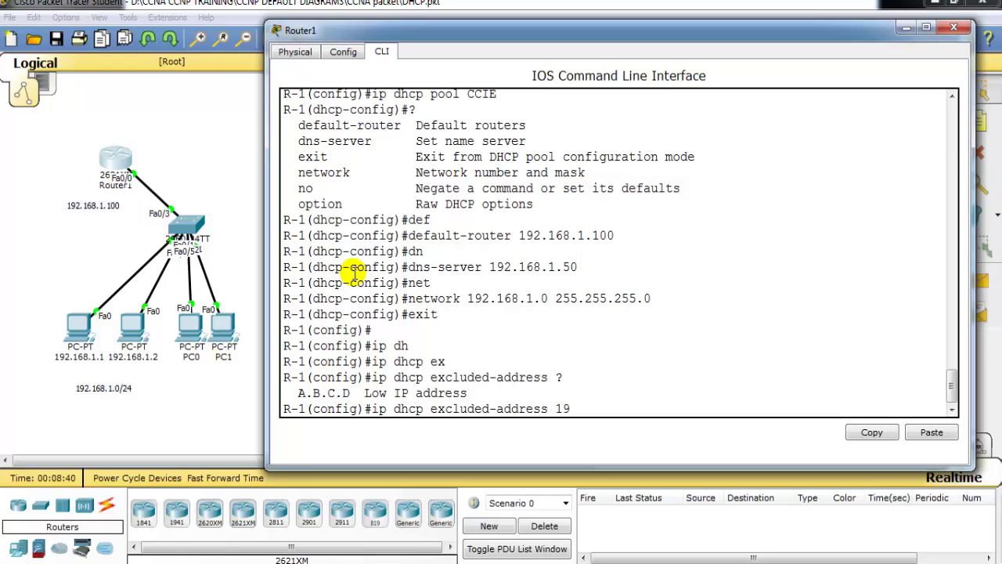
{"action": "type", "text": "2.168.1.100"}
{"action": "key", "text": "Return"}
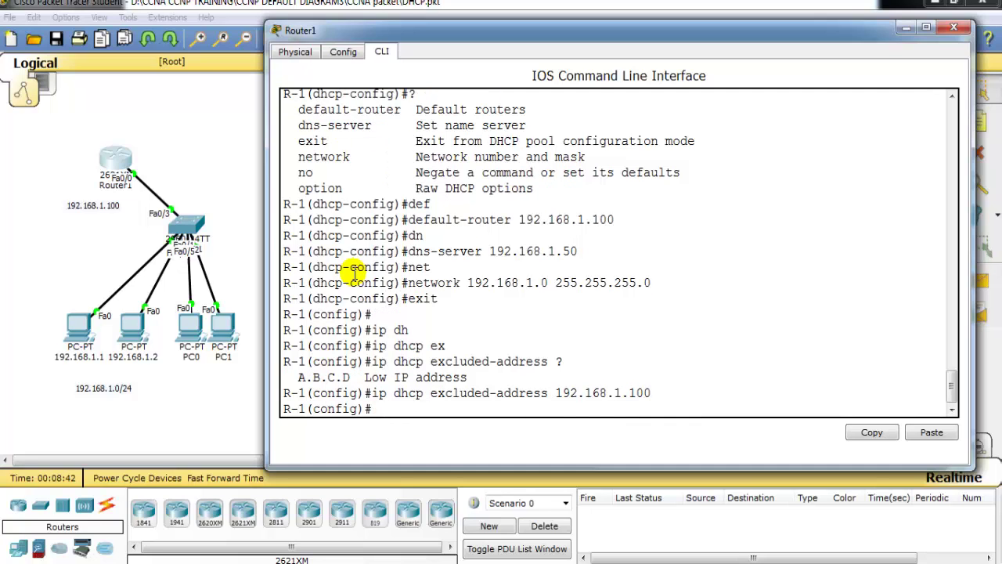
Also exclude the range 192.168.1.1–192.168.1.10 and the address 192.168.1.50.
{"action": "key", "text": "Up"}
{"action": "key", "text": "BackSpace"}
{"action": "key", "text": "BackSpace"}
{"action": "key", "text": "BackSpace"}
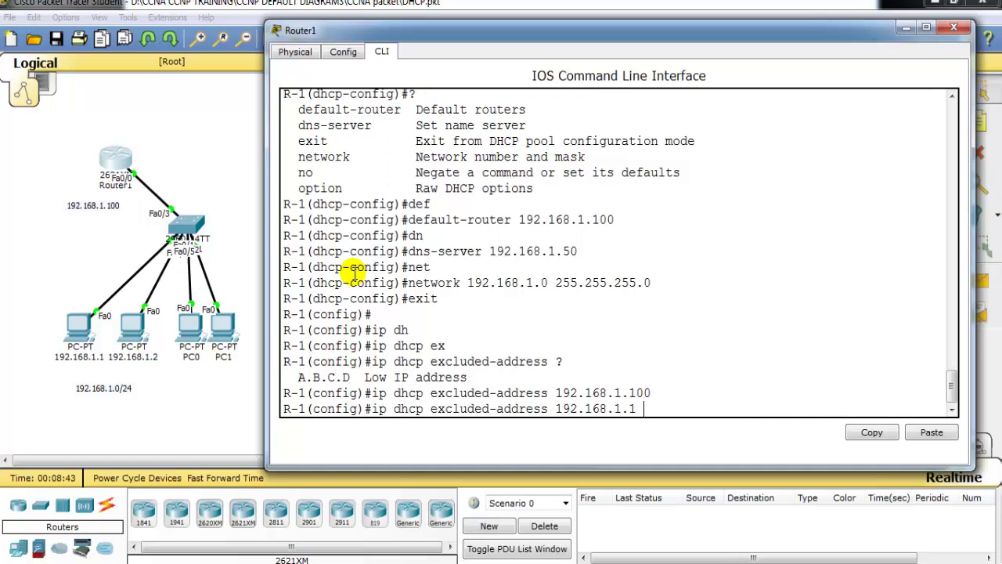
{"action": "type", "text": "1 192.168.1.10"}
{"action": "key", "text": "Return"}
{"action": "key", "text": "Up"}
{"action": "key", "text": "BackSpace"}
{"action": "key", "text": "BackSpace"}
{"action": "key", "text": "BackSpace"}
{"action": "key", "text": "BackSpace"}
{"action": "key", "text": "BackSpace"}
{"action": "key", "text": "BackSpace"}
{"action": "key", "text": "BackSpace"}
{"action": "key", "text": "BackSpace"}
{"action": "key", "text": "BackSpace"}
{"action": "key", "text": "BackSpace"}
{"action": "key", "text": "BackSpace"}
{"action": "key", "text": "BackSpace"}
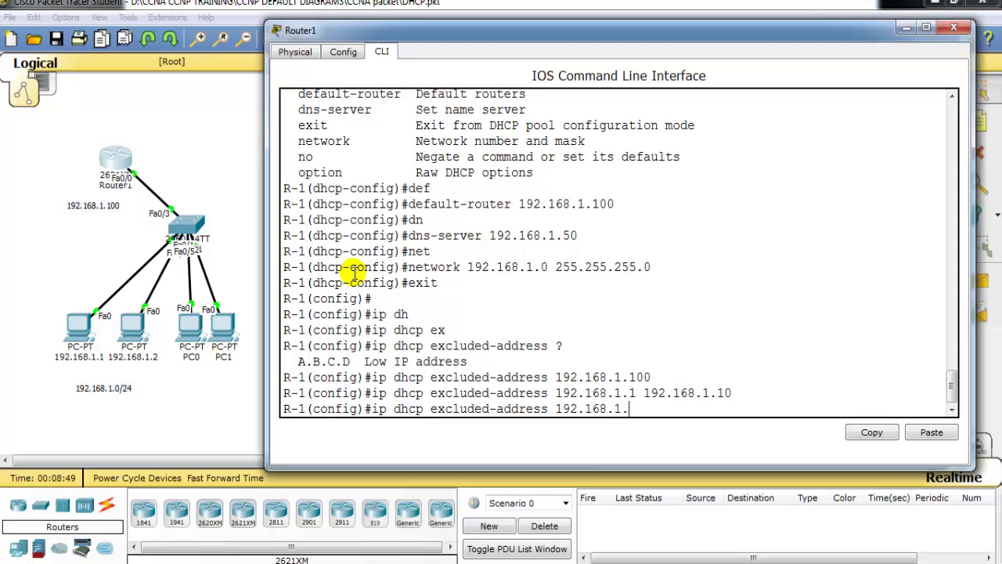
{"action": "type", "text": "50"}
{"action": "key", "text": "Return"}
{"action": "key", "text": "Return"}
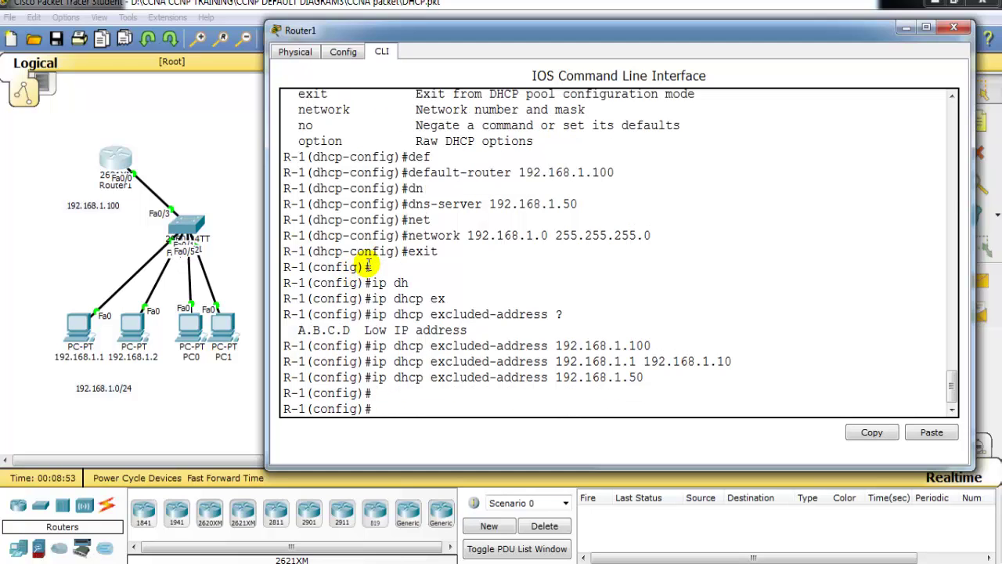
{"action": "left_click_drag", "start_coordinate": [467, 235], "coordinate": [661, 237]}
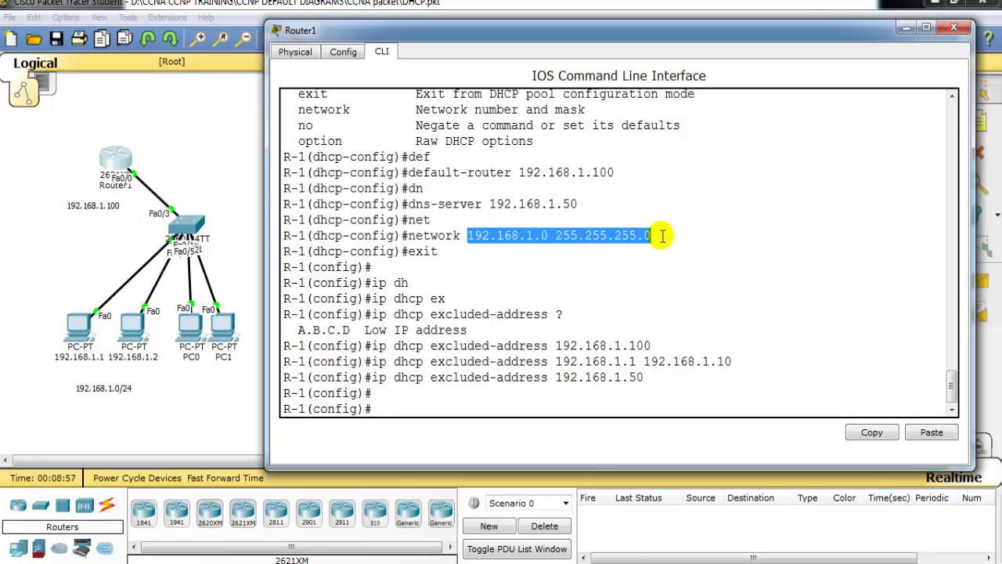
{"action": "left_click", "coordinate": [467, 292]}
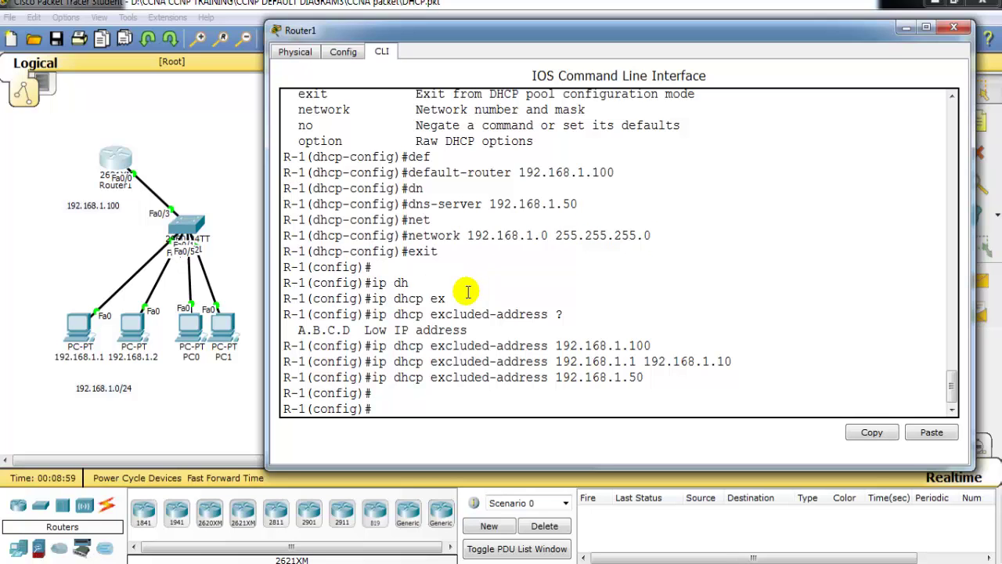
Switch PC 192.168.1.1 to DHCP, receiving 192.168.1.11, gateway 192.168.1.100 and DNS 192.168.1.50.
{"action": "left_click", "coordinate": [80, 264]}
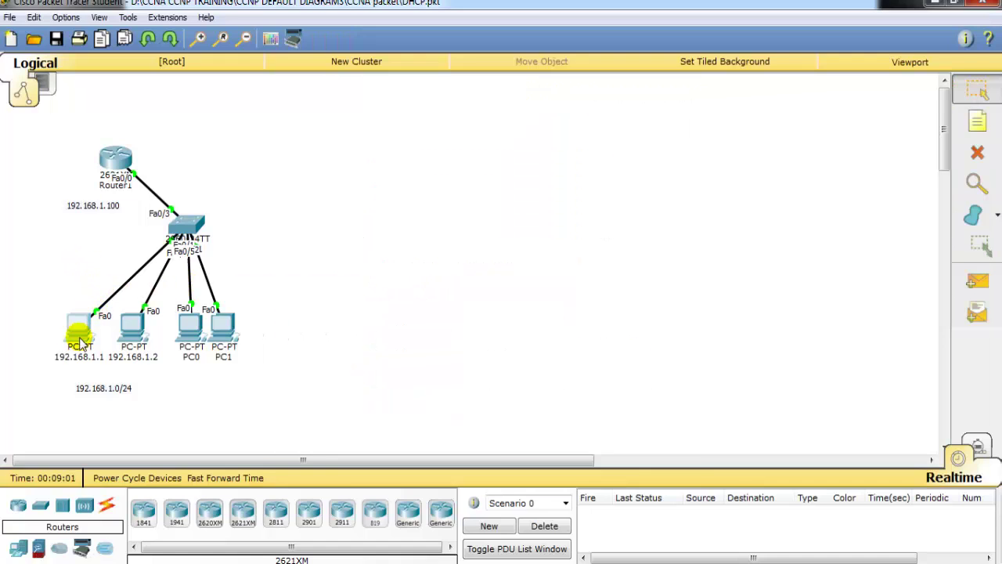
{"action": "left_click", "coordinate": [80, 342]}
{"action": "left_click_drag", "start_coordinate": [446, 89], "coordinate": [462, 60]}
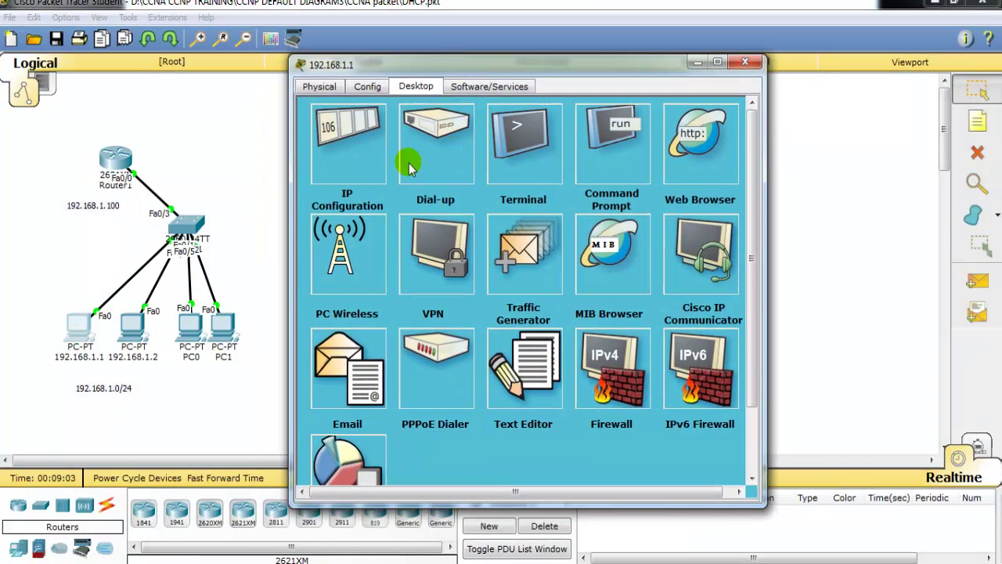
{"action": "left_click", "coordinate": [359, 158]}
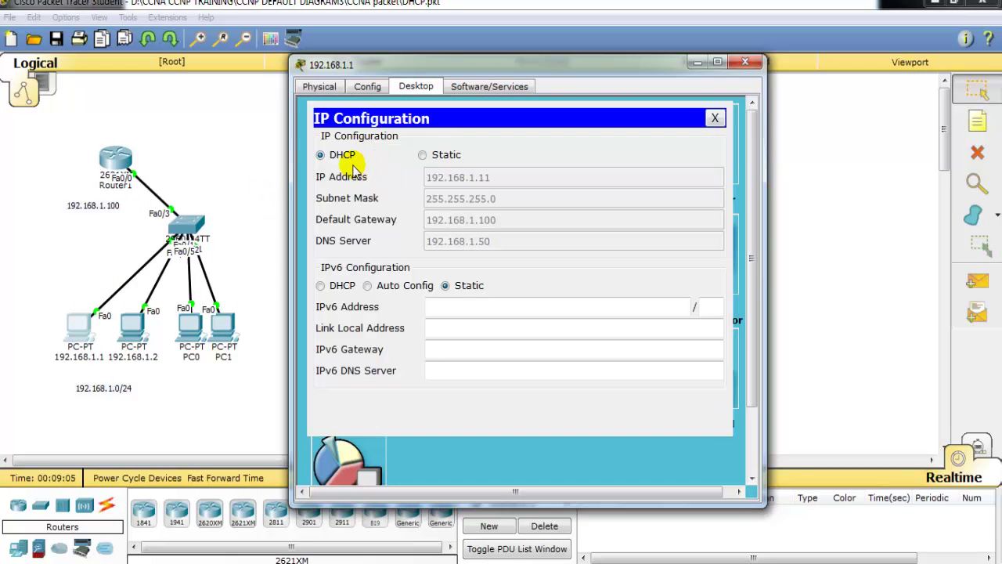
{"action": "left_click", "coordinate": [422, 154]}
{"action": "left_click", "coordinate": [335, 156]}
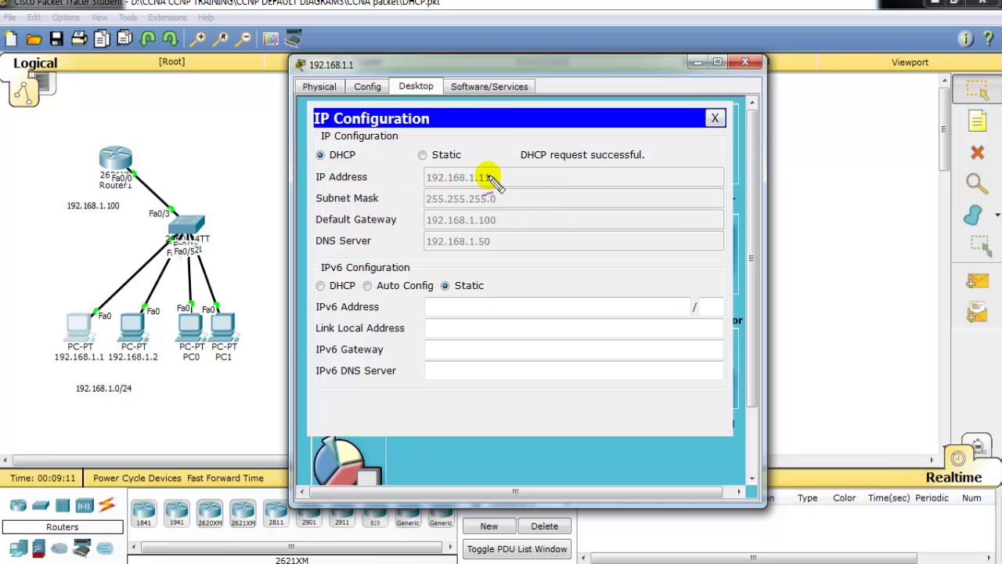
{"action": "mouse_move", "coordinate": [493, 180]}
{"action": "left_mouse_down"}
{"action": "mouse_move", "coordinate": [457, 158]}
{"action": "mouse_move", "coordinate": [418, 197]}
{"action": "mouse_move", "coordinate": [505, 170]}
{"action": "mouse_move", "coordinate": [462, 166]}
{"action": "left_mouse_up"}
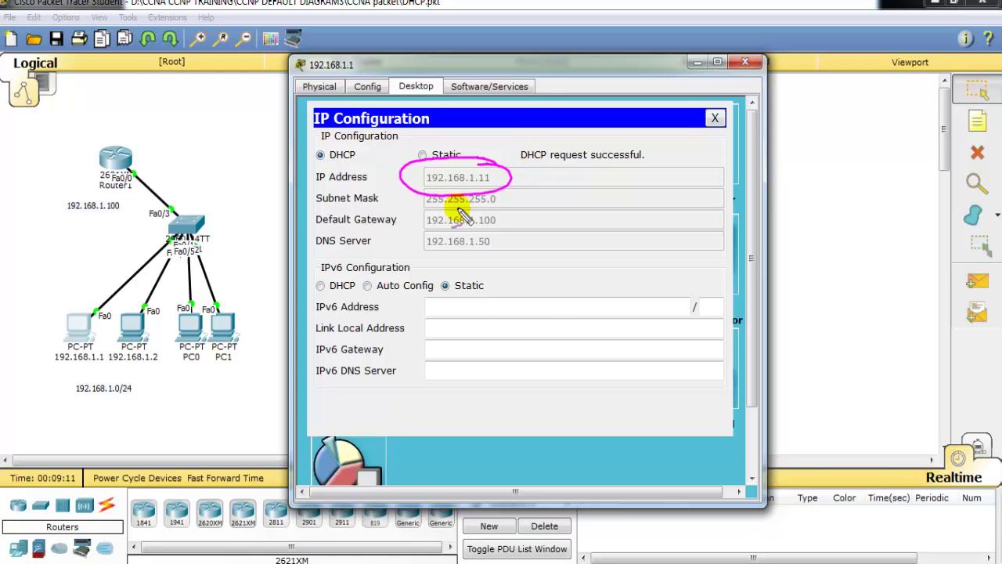
{"action": "mouse_move", "coordinate": [501, 212]}
{"action": "left_mouse_down"}
{"action": "mouse_move", "coordinate": [441, 209]}
{"action": "mouse_move", "coordinate": [413, 225]}
{"action": "mouse_move", "coordinate": [449, 255]}
{"action": "mouse_move", "coordinate": [502, 246]}
{"action": "mouse_move", "coordinate": [483, 213]}
{"action": "mouse_move", "coordinate": [546, 237]}
{"action": "left_mouse_up"}
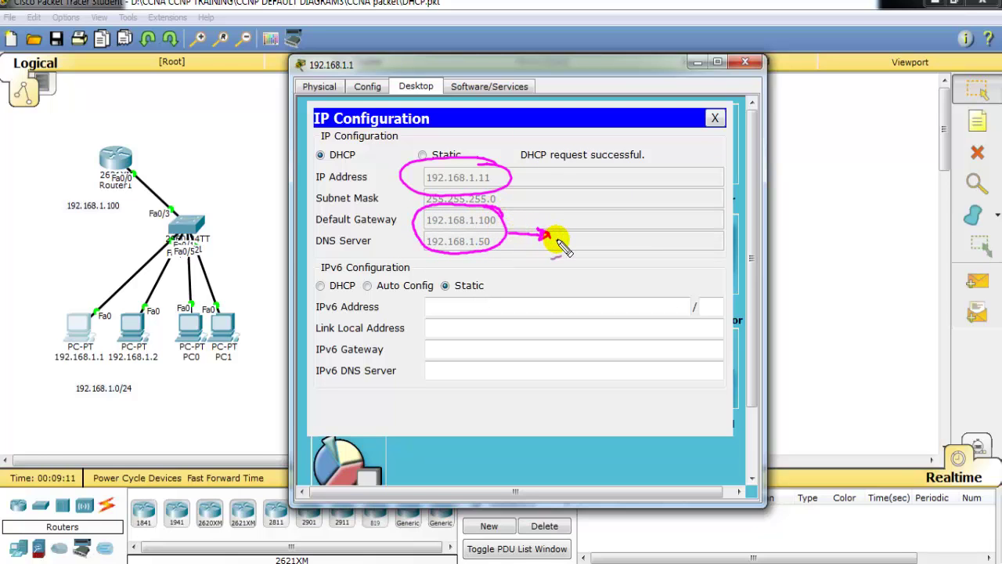
{"action": "key", "text": "Escape"}
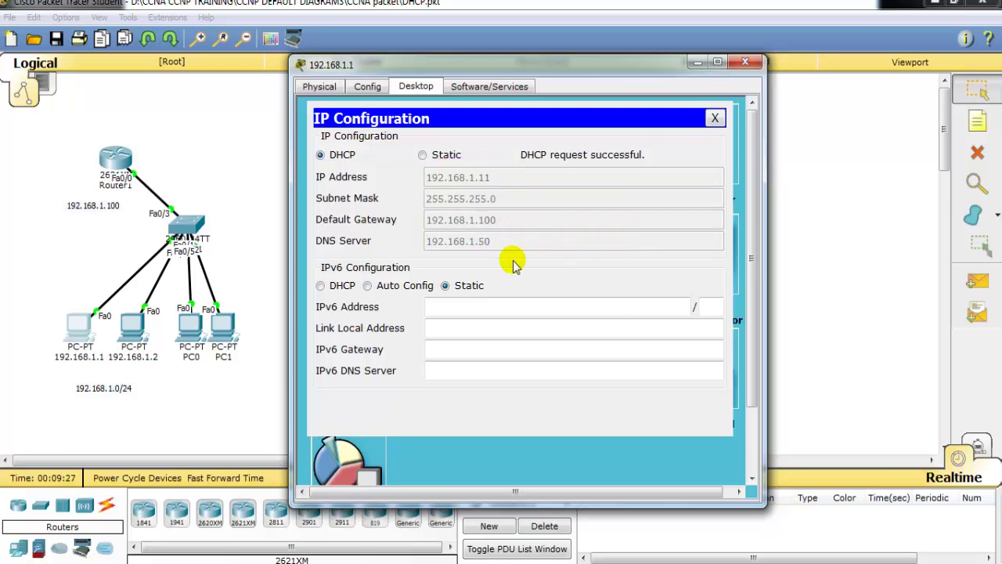
In PC 192.168.1.1's command prompt, release its lease with ipconfig /release.
{"action": "left_click", "coordinate": [715, 117]}
{"action": "left_click", "coordinate": [598, 178]}
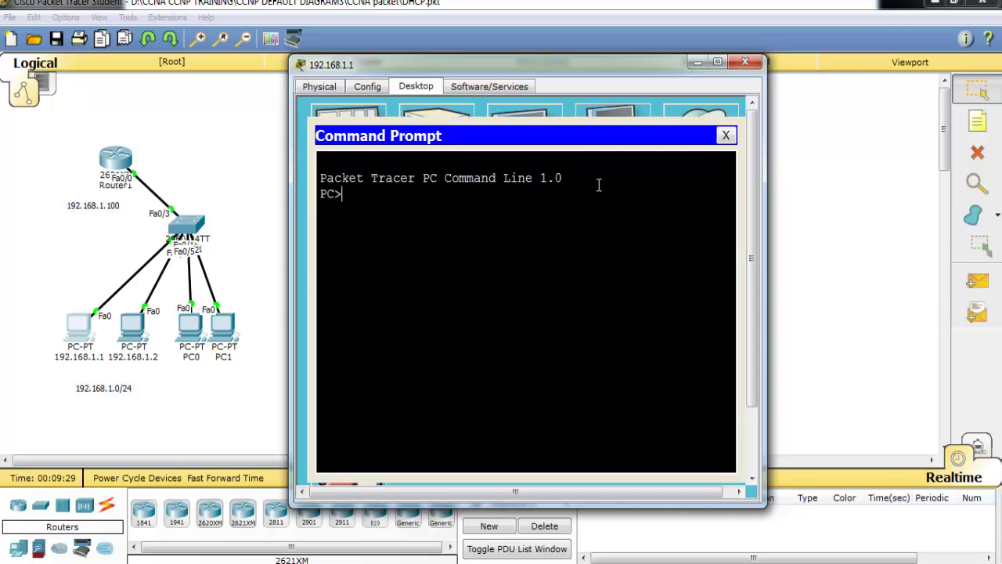
{"action": "type", "text": "ipconig"}
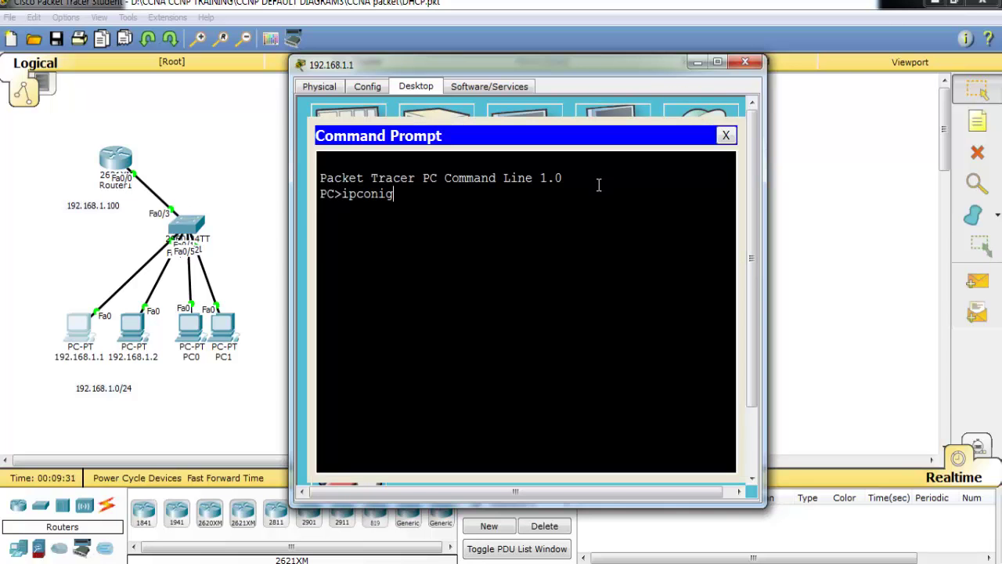
{"action": "type", "text": " /release"}
{"action": "key", "text": "Return"}
{"action": "key", "text": "Up"}
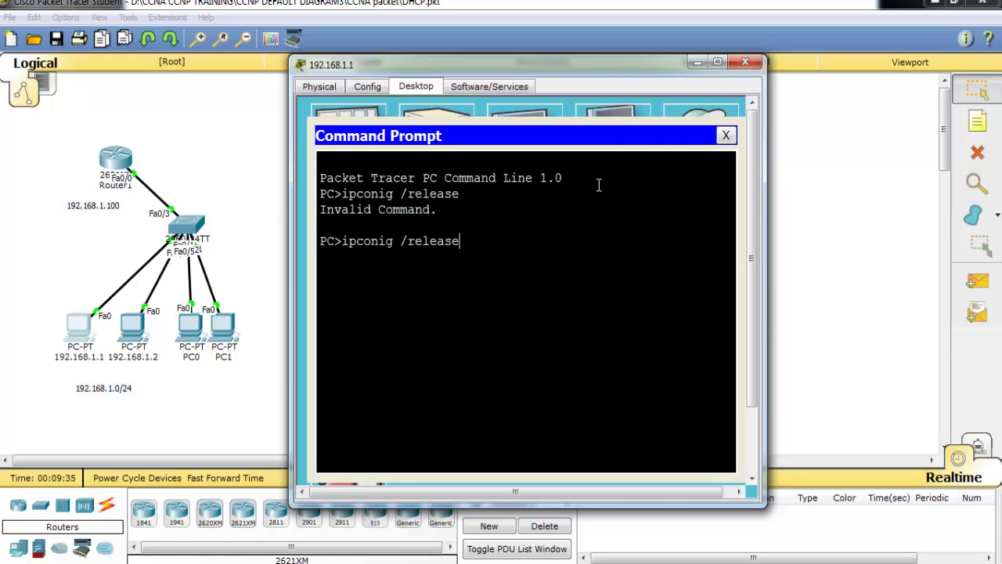
{"action": "key", "text": "Right"}
{"action": "type", "text": "f"}
{"action": "key", "text": "Return"}
{"action": "key", "text": "Return"}
{"action": "key", "text": "Return"}
Renew the lease with ipconfig /renew to get 192.168.1.11 back, then close the PC window.
{"action": "key", "text": "Up"}
{"action": "key", "text": "BackSpace"}
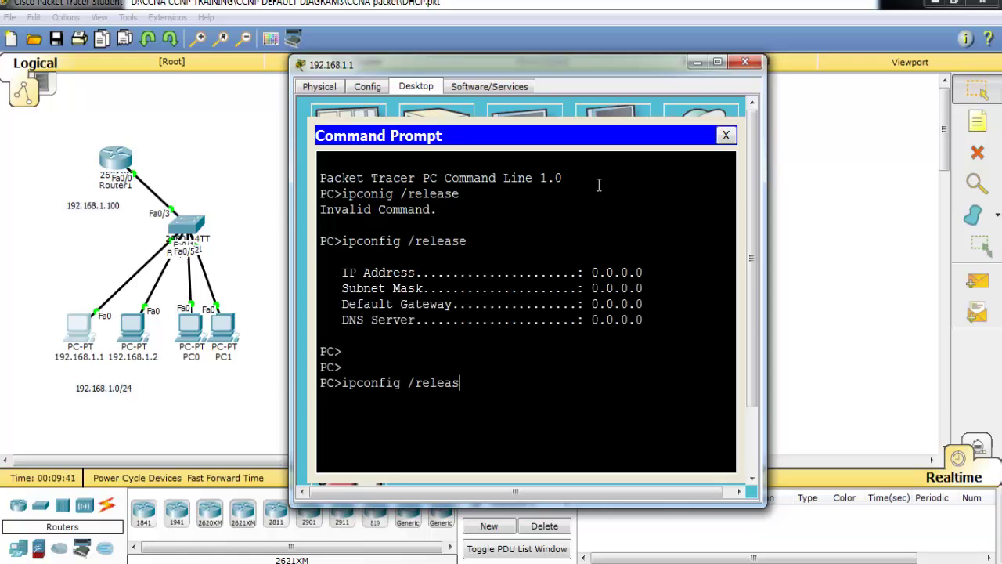
{"action": "key", "text": "BackSpace"}
{"action": "key", "text": "BackSpace"}
{"action": "key", "text": "BackSpace"}
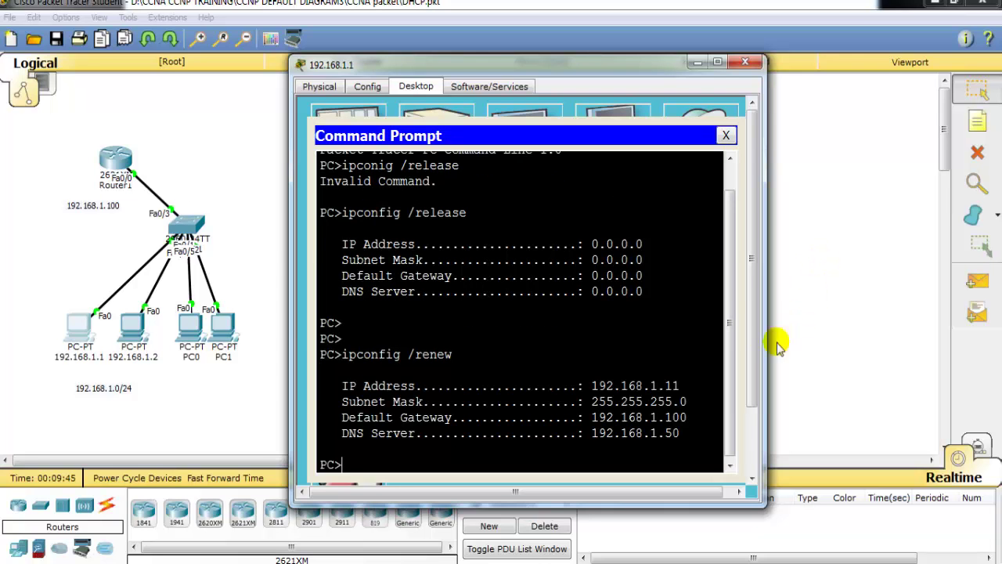
{"action": "left_click_drag", "start_coordinate": [395, 356], "coordinate": [503, 355]}
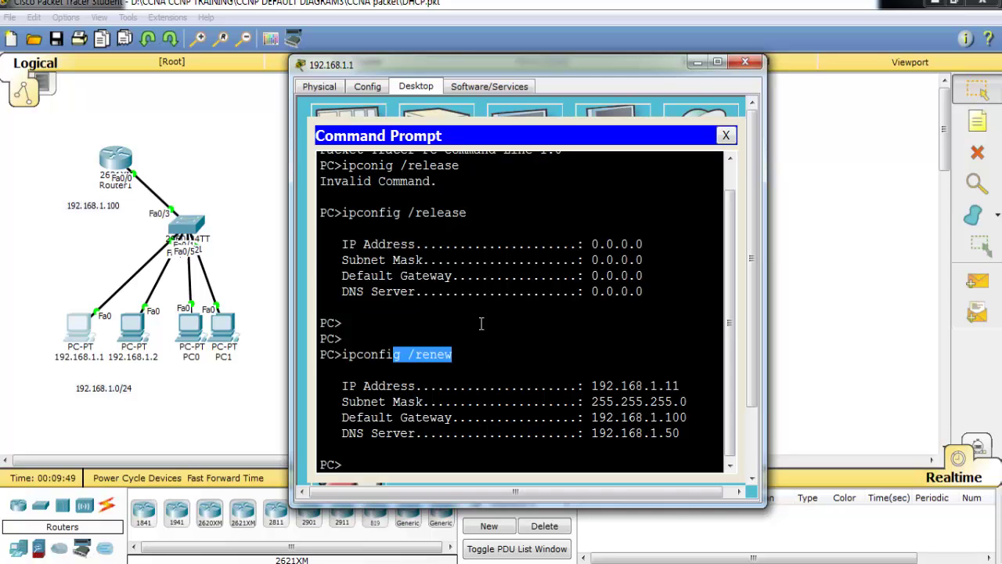
{"action": "key", "text": "alt+F4"}
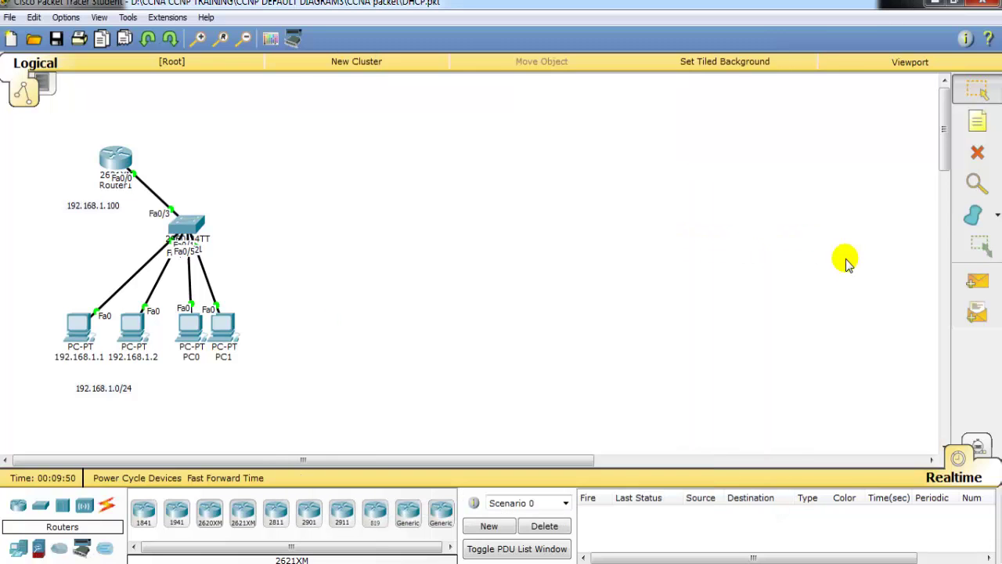
Set PC 192.168.1.2's IP configuration to DHCP so it receives 192.168.1.12.
{"action": "left_click", "coordinate": [129, 333]}
{"action": "left_click", "coordinate": [396, 119]}
{"action": "left_click", "coordinate": [325, 172]}
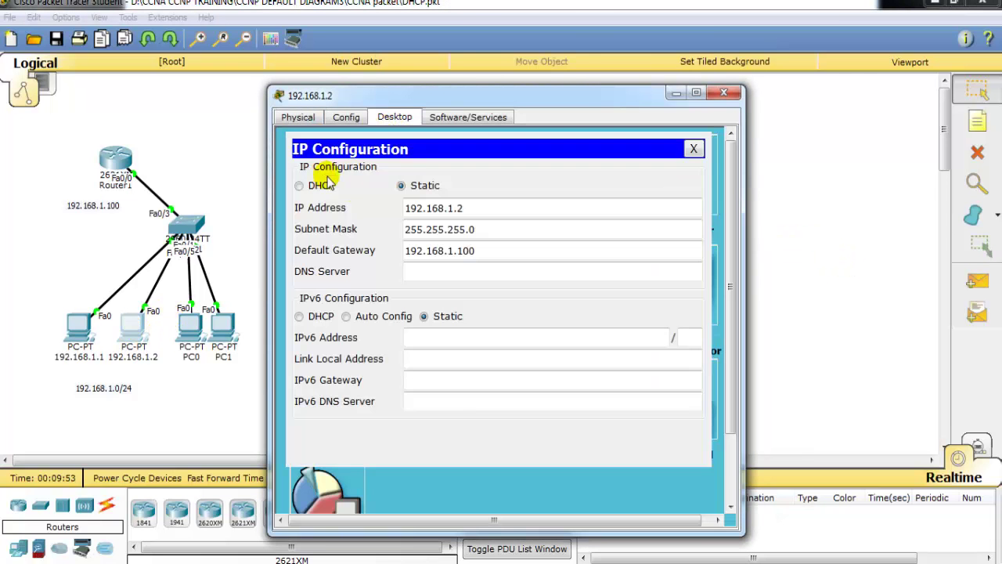
{"action": "left_click", "coordinate": [300, 186]}
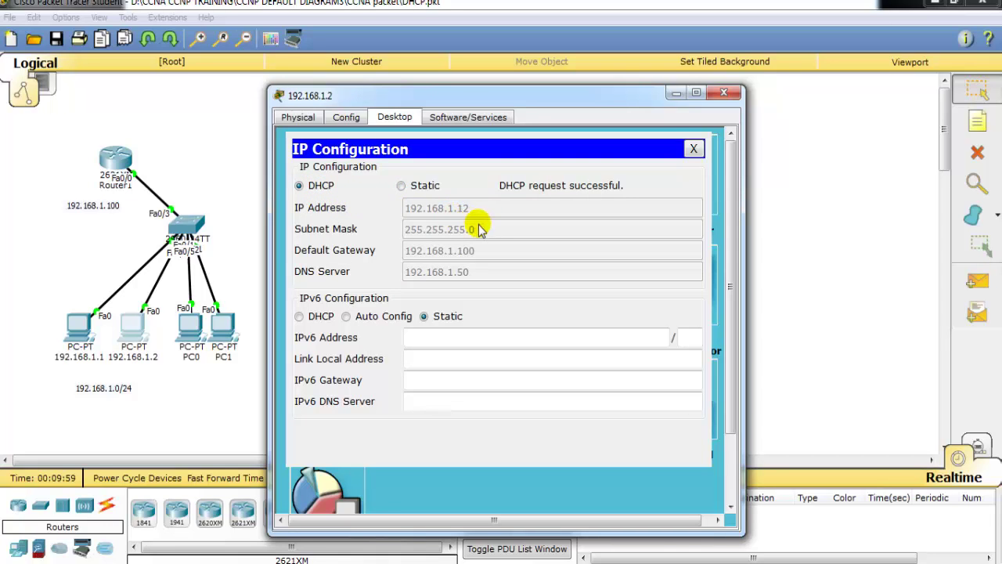
{"action": "left_click_drag", "start_coordinate": [163, 143], "coordinate": [86, 215]}
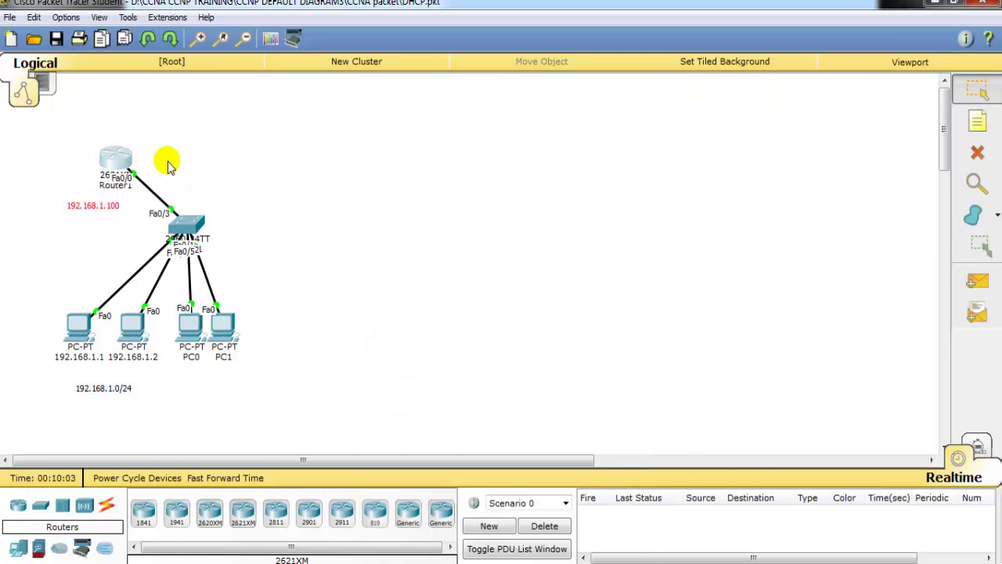